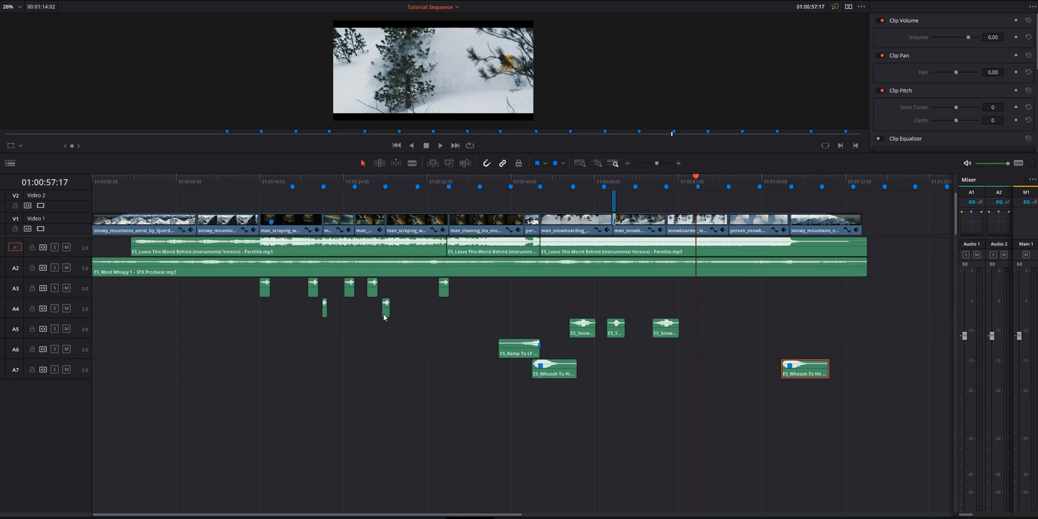
Mute the music track A1, solo the wind track A2, and play across the cut into the first workshop clip
click(66, 247)
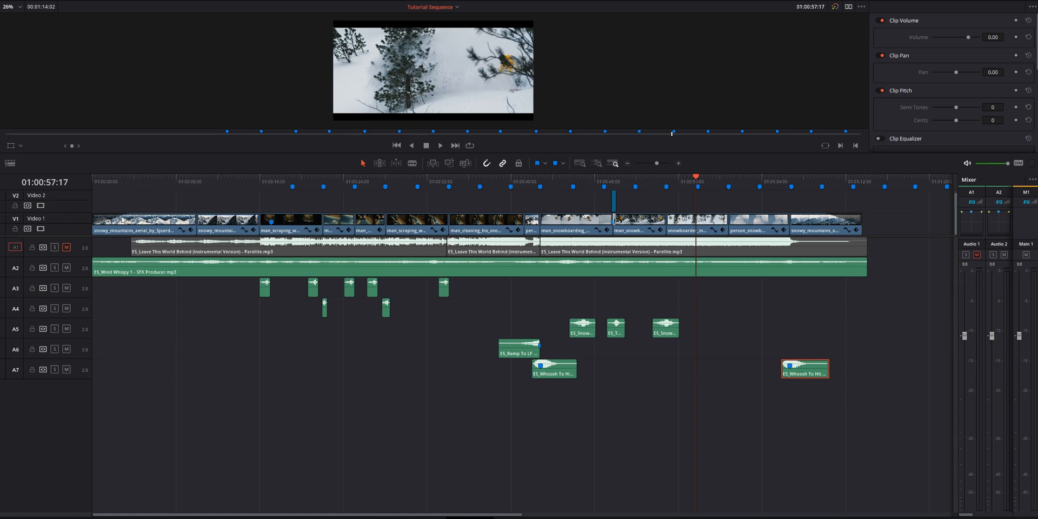
click(54, 268)
click(189, 180)
key(space)
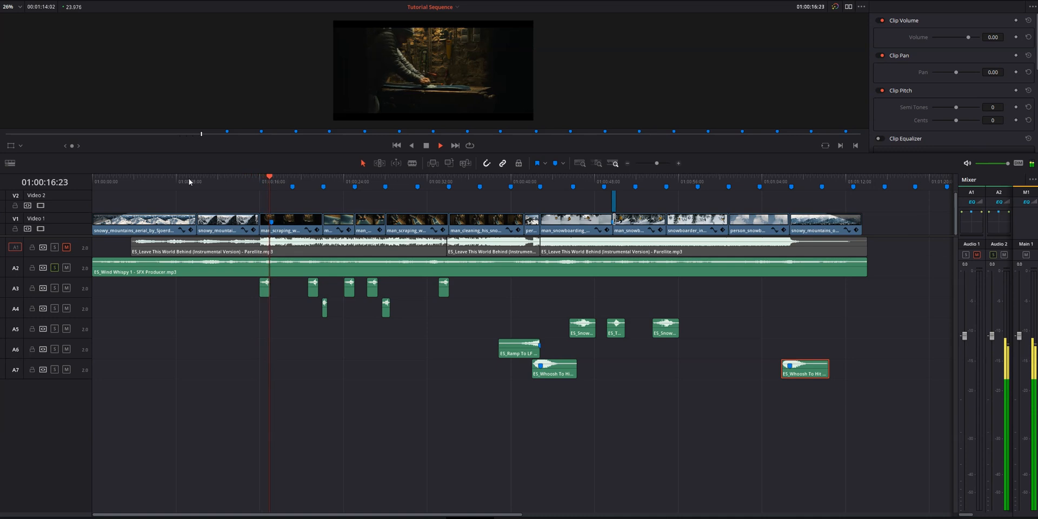
key(space)
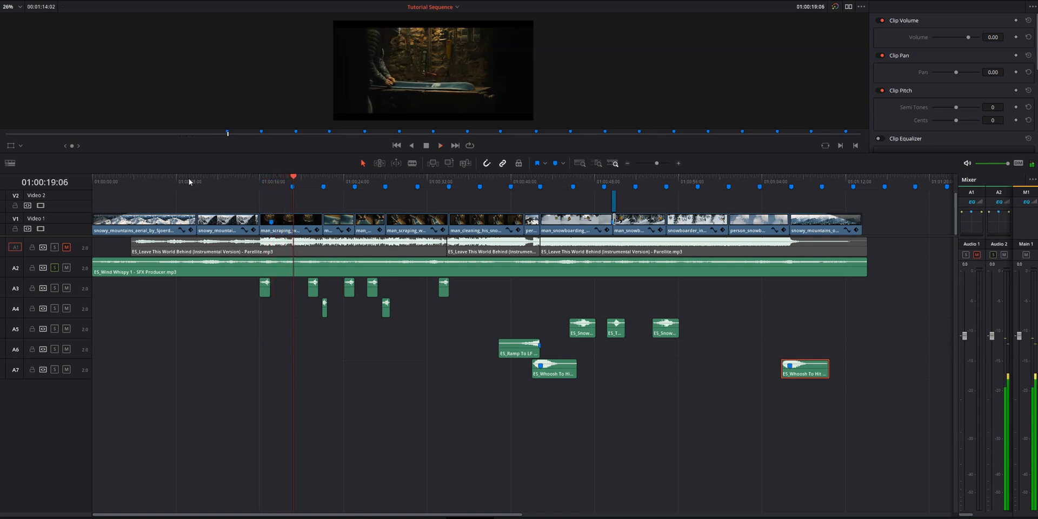
click(238, 180)
key(space)
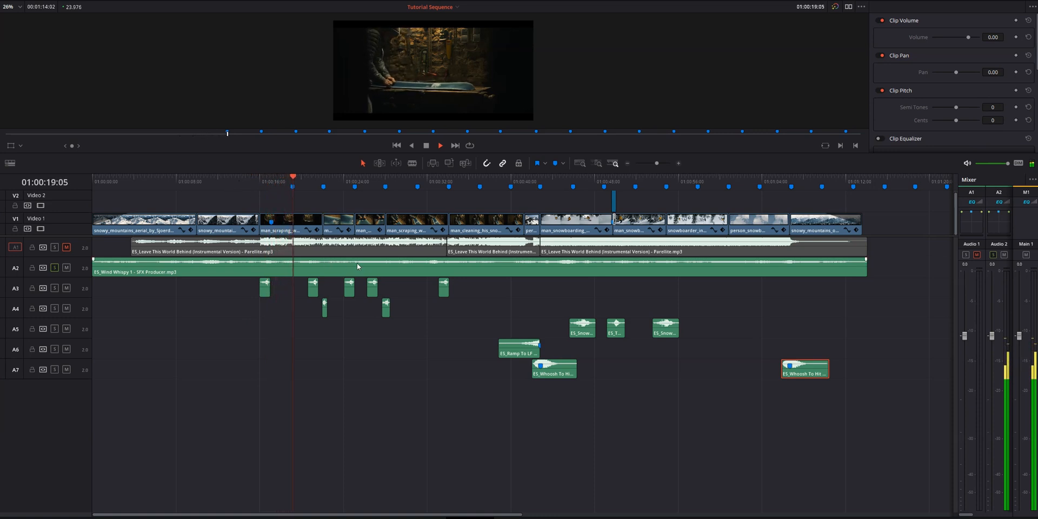
key(space)
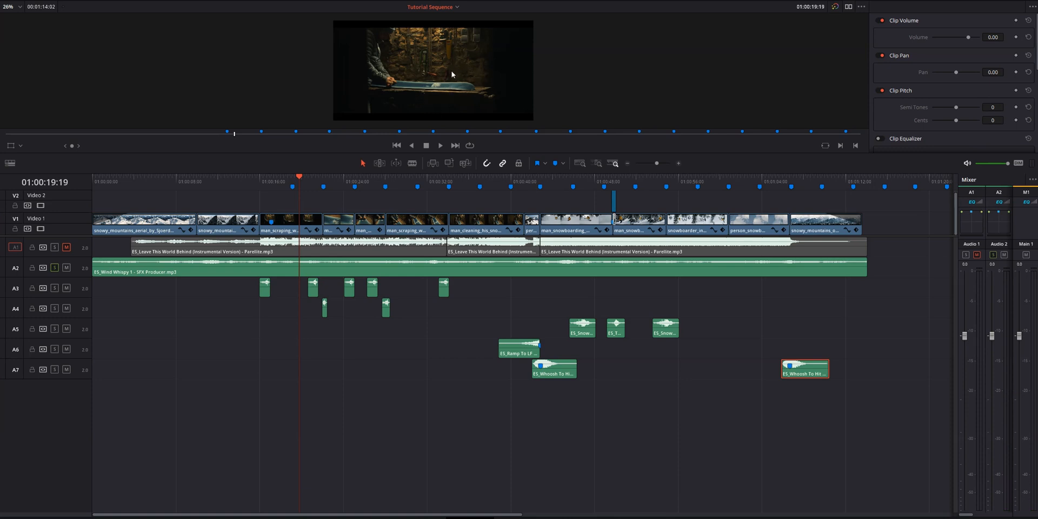
Add volume keyframes to the A2 wind clip at the 01:00:16:00 workshop cut and just before it at 01:00:15:16
click(263, 185)
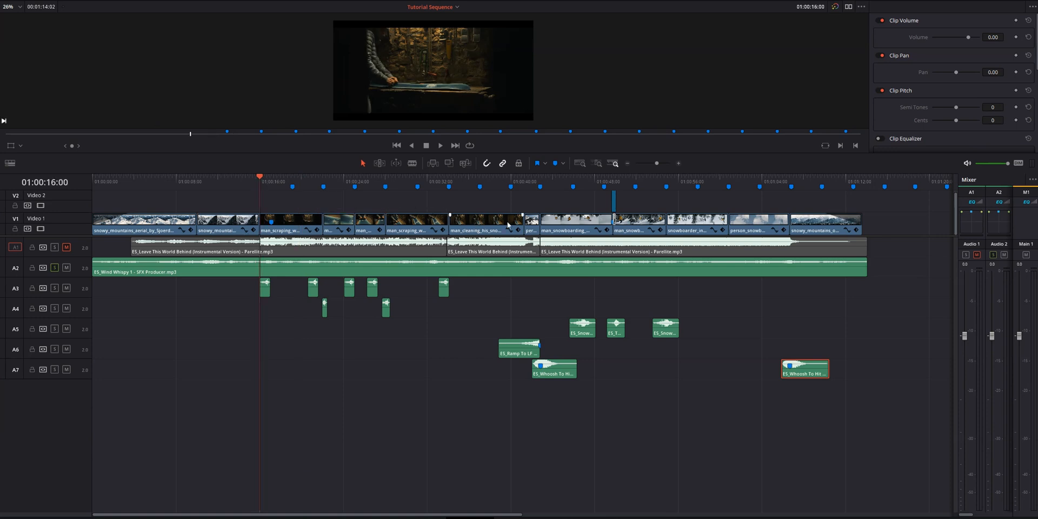
click(316, 267)
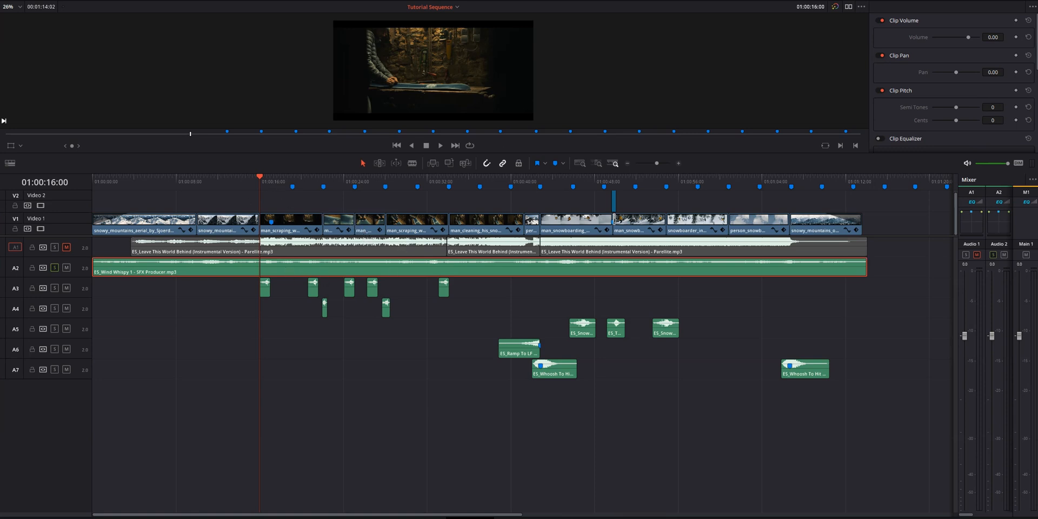
click(1016, 37)
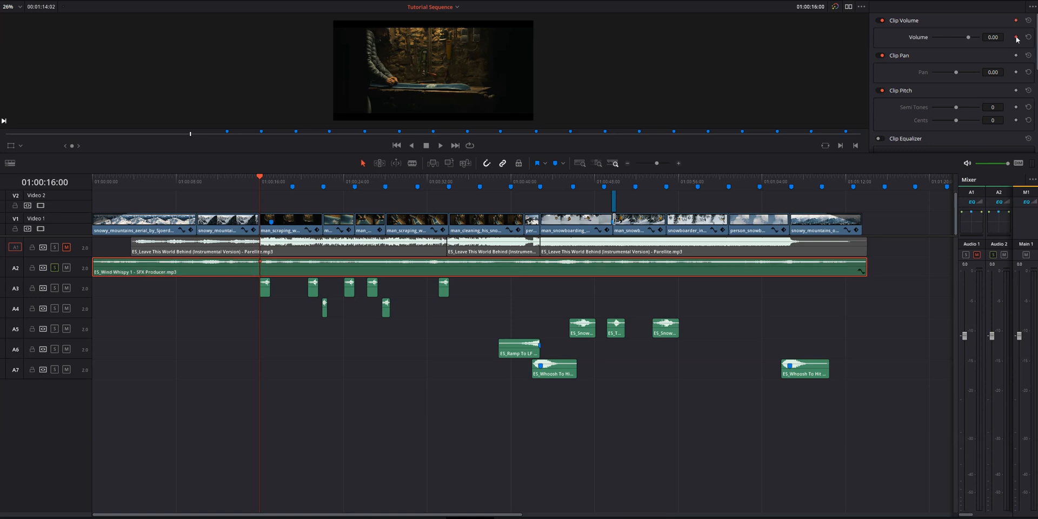
key(Left)
key(Left)
key(Left)
key(Left)
key(Left)
key(Left)
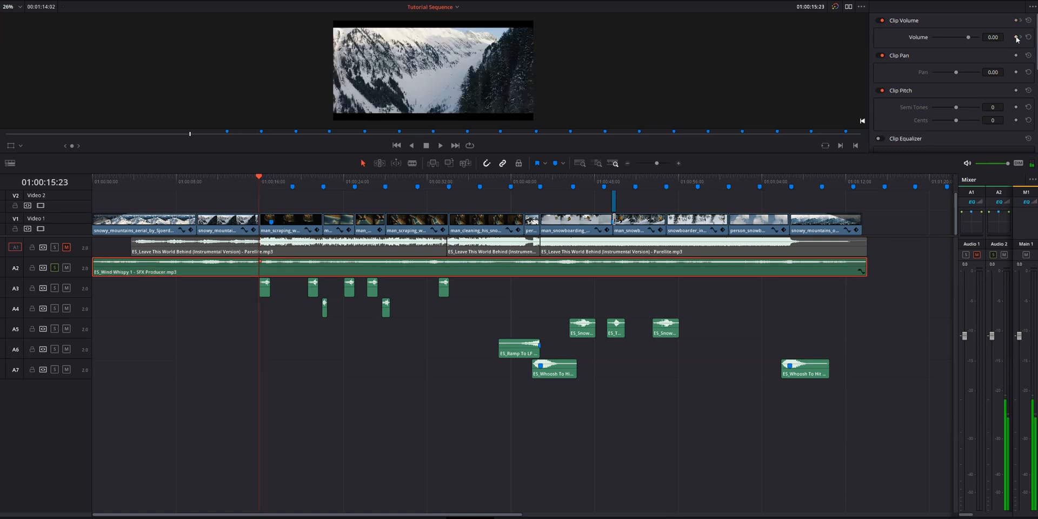
key(Left)
key(Left)
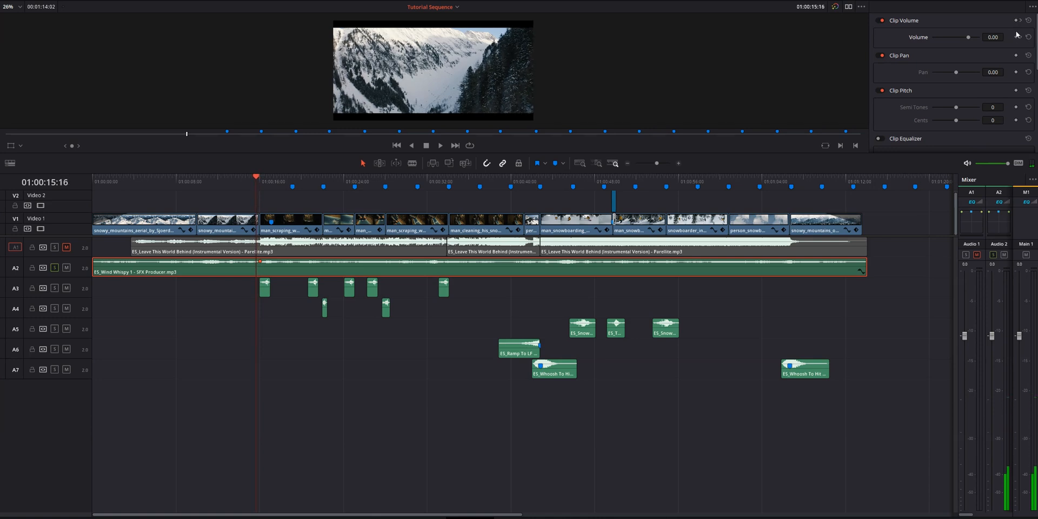
click(1017, 37)
Set the wind clip's volume to -12 at the 01:00:16:00 keyframe
click(1020, 37)
click(993, 37)
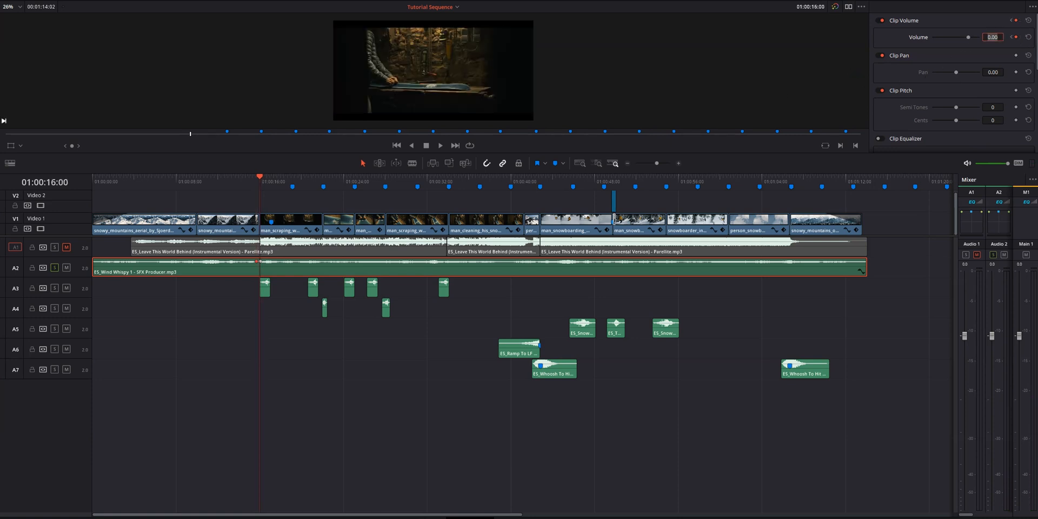
key(BackSpace)
text(-12)
key(Return)
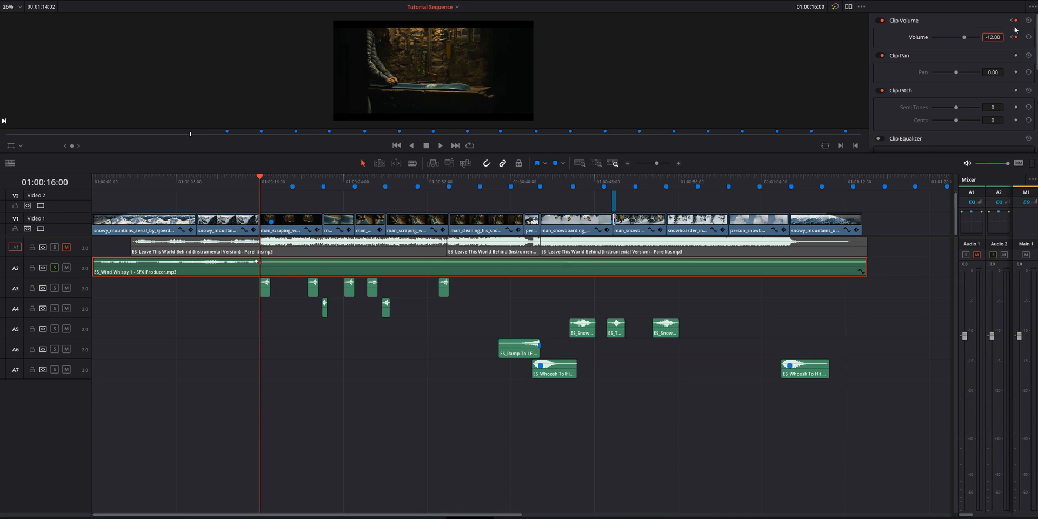
Add a volume keyframe to the wind clip at 01:00:40:23, eight frames before the cut back to the snowy mountains
click(525, 183)
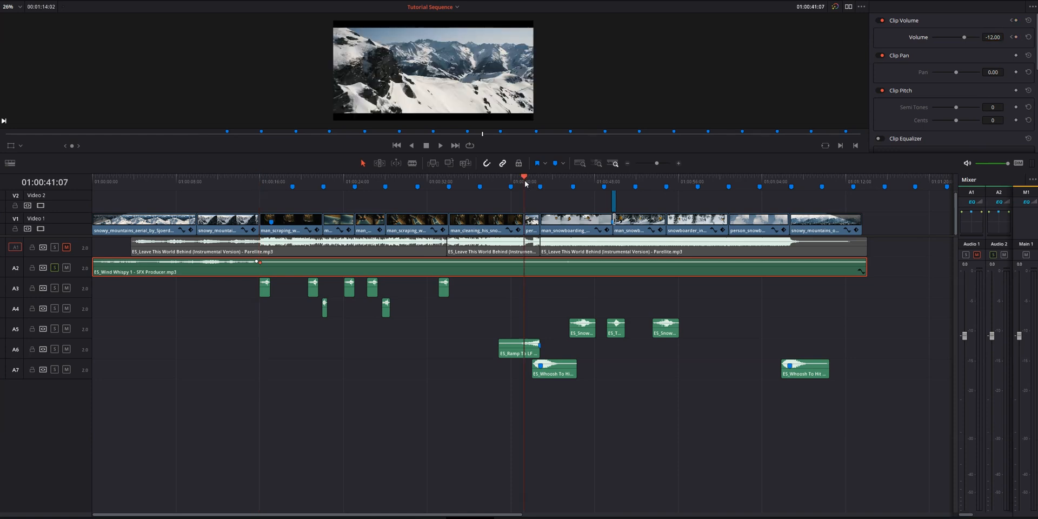
key(Left)
key(Left)
key(Left)
key(Left)
key(Left)
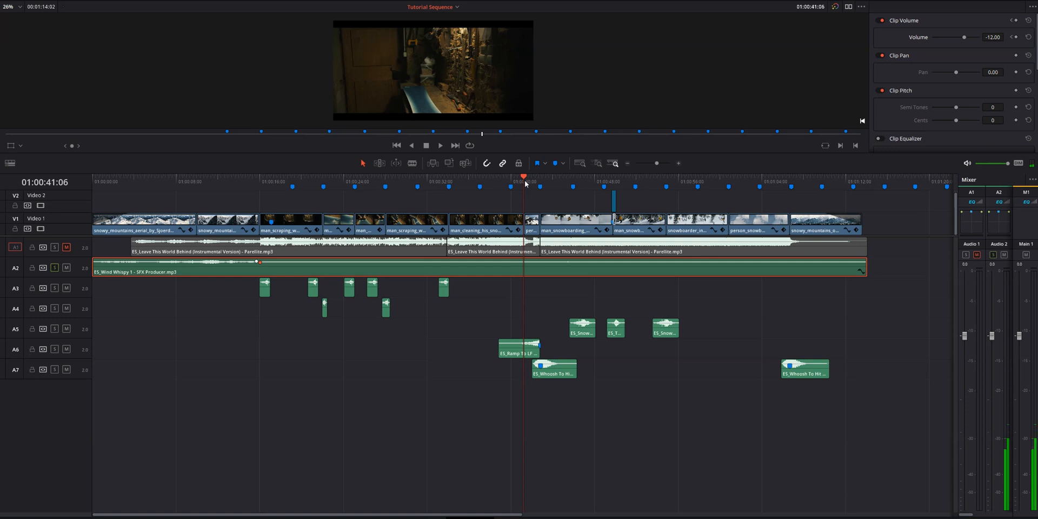
key(Left)
key(Left)
key(Left)
click(1016, 37)
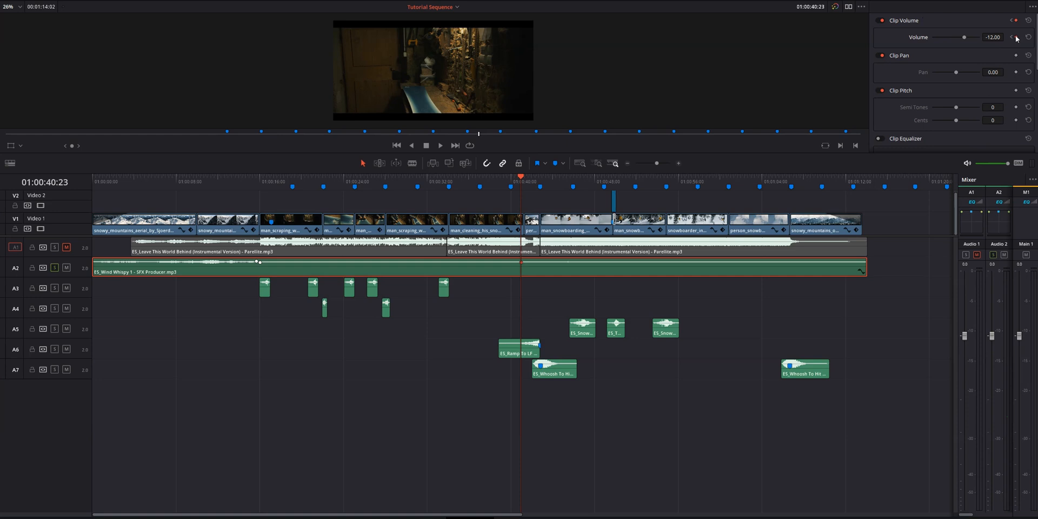
Set the wind clip's volume to 0 at the 01:00:41:07 cut to the snowy mountains
click(524, 182)
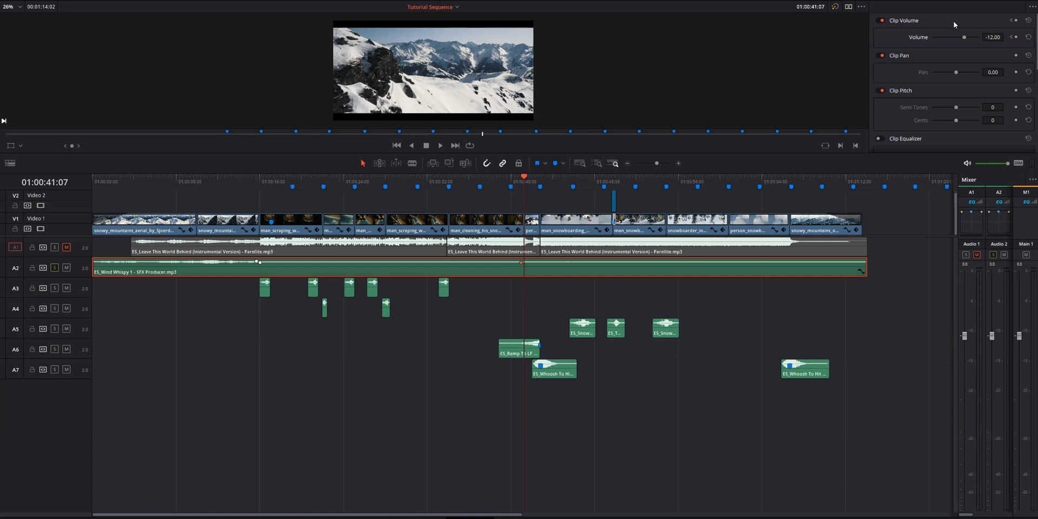
click(992, 36)
text(0)
key(Return)
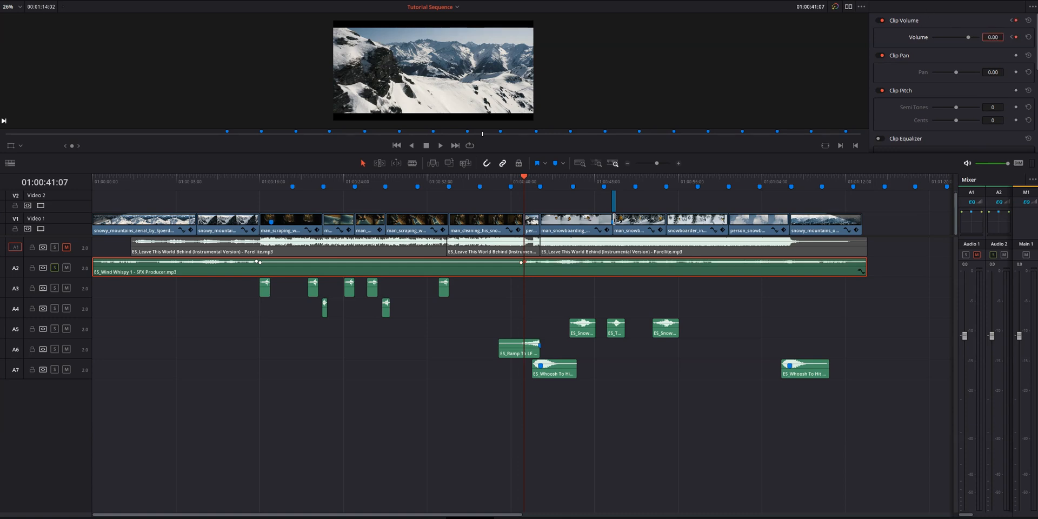
Play across both volume transitions of the wind clip, into and out of the workshop section
click(245, 179)
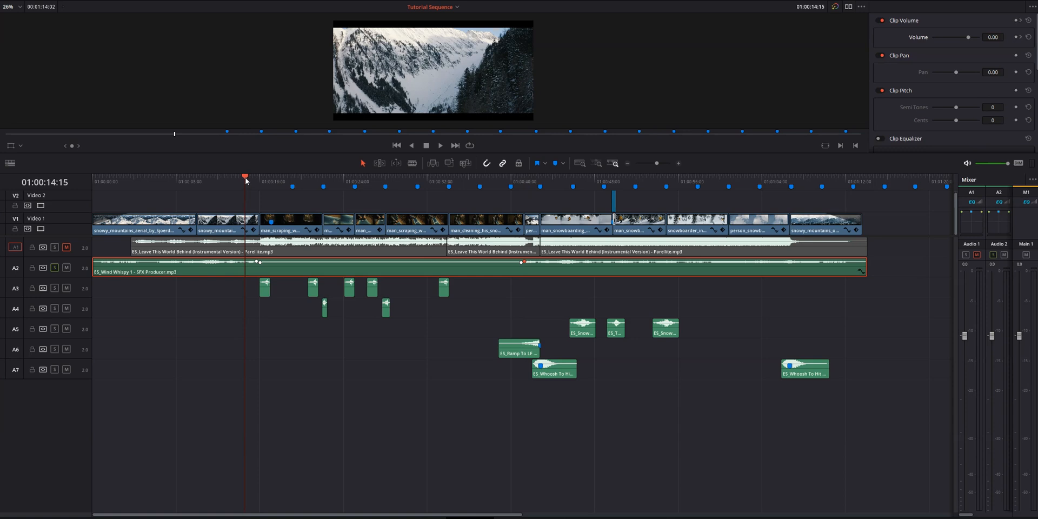
key(space)
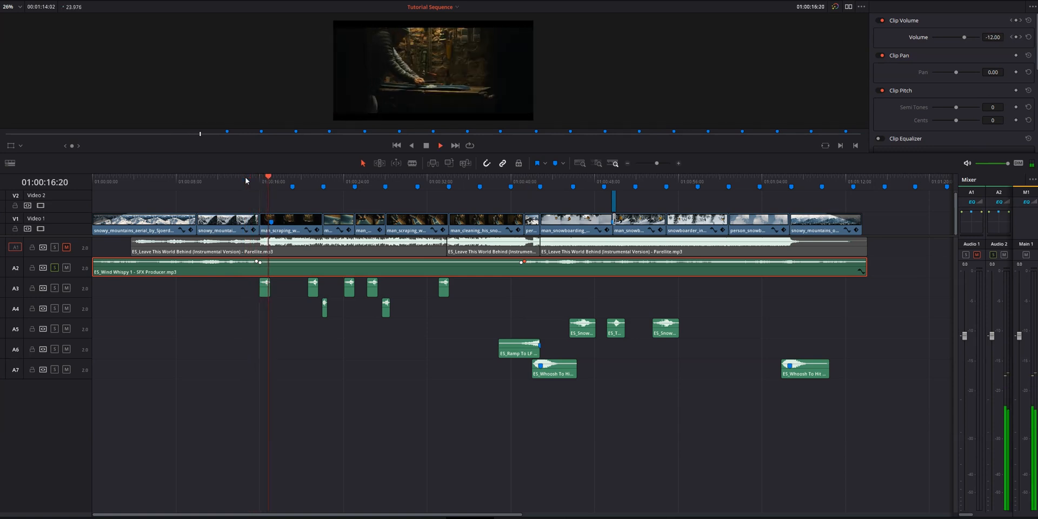
key(space)
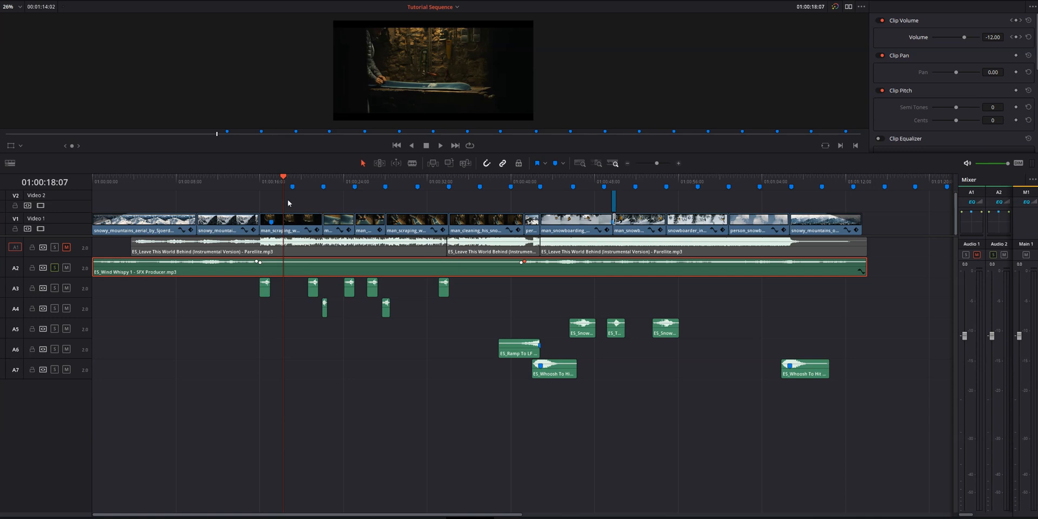
click(519, 180)
click(508, 179)
key(space)
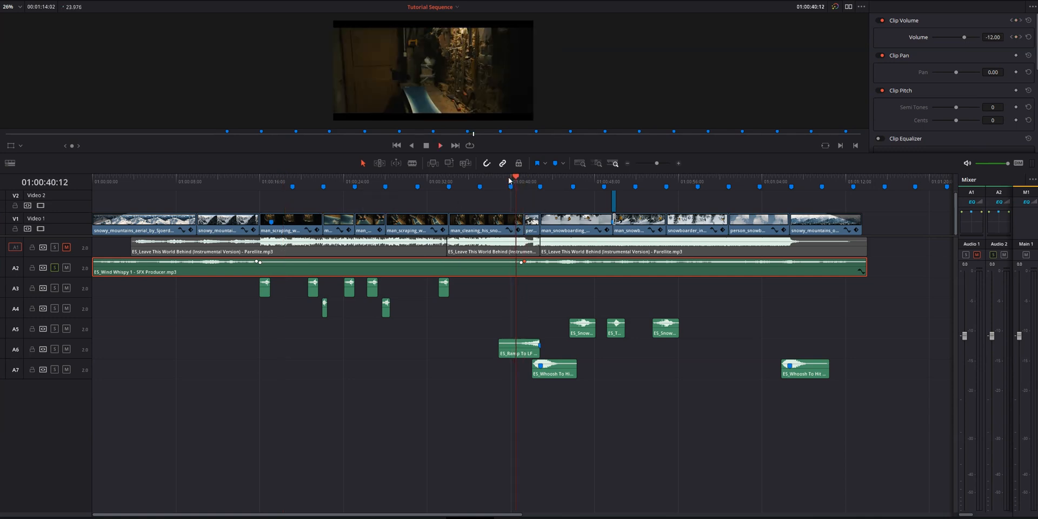
key(space)
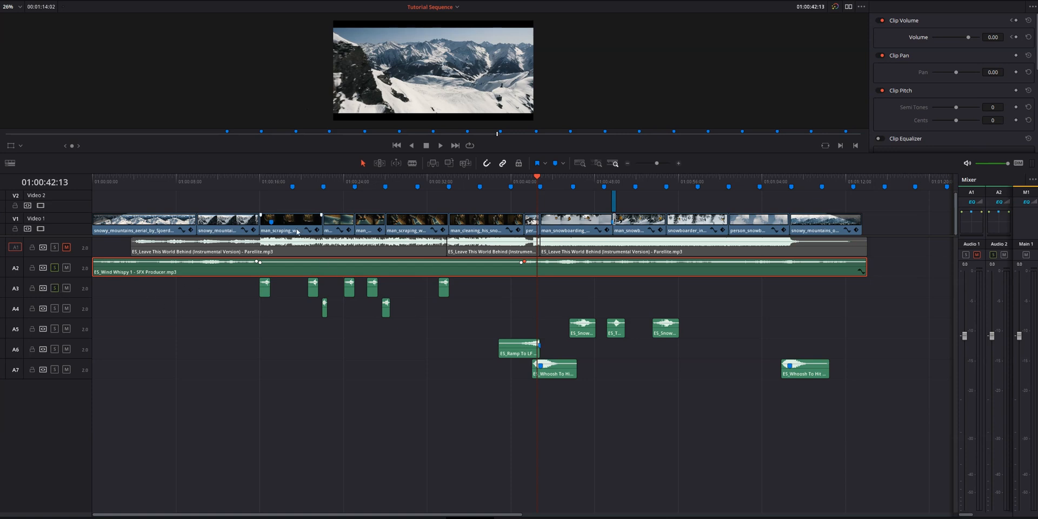
Play the workshop section from just before its first cut to check the wind against the sound effects, and return to 01:00:16:00
click(259, 177)
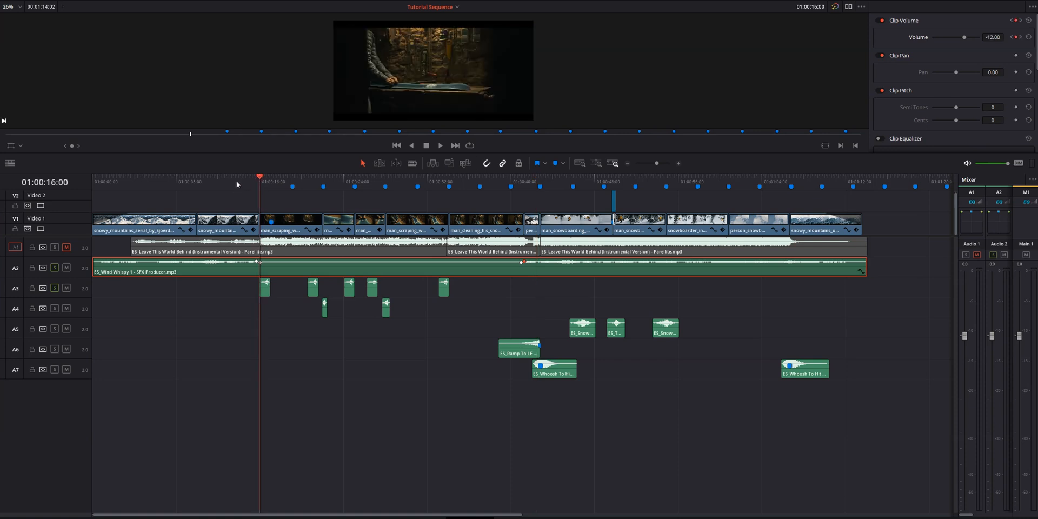
click(237, 181)
key(space)
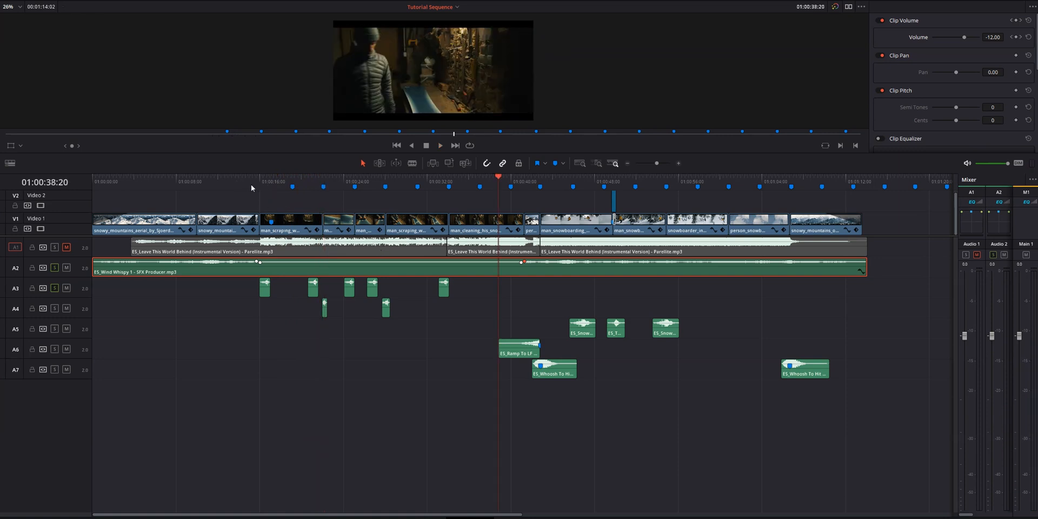
click(258, 186)
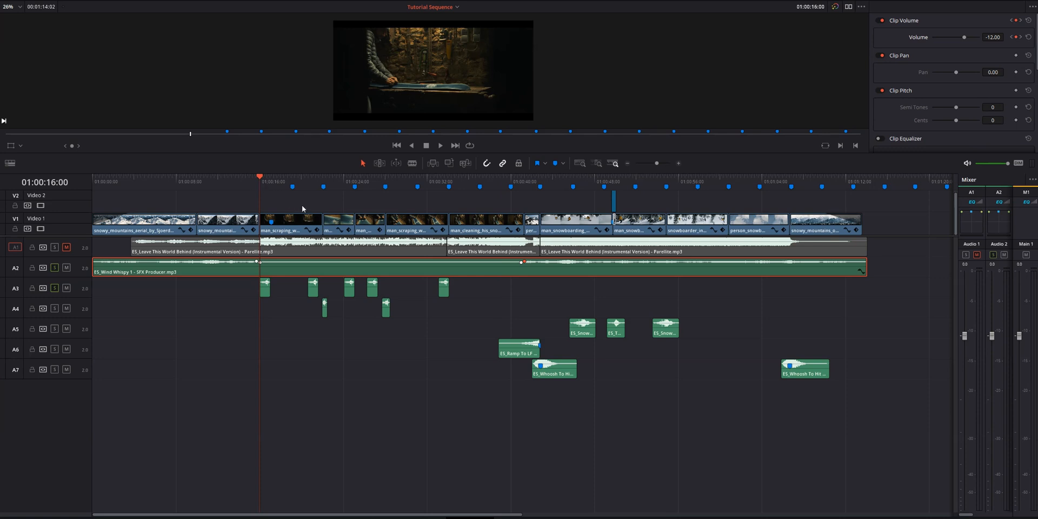
Unmute the music track A1 and play the workshop section to hear the music with the wind and sound effects
click(66, 248)
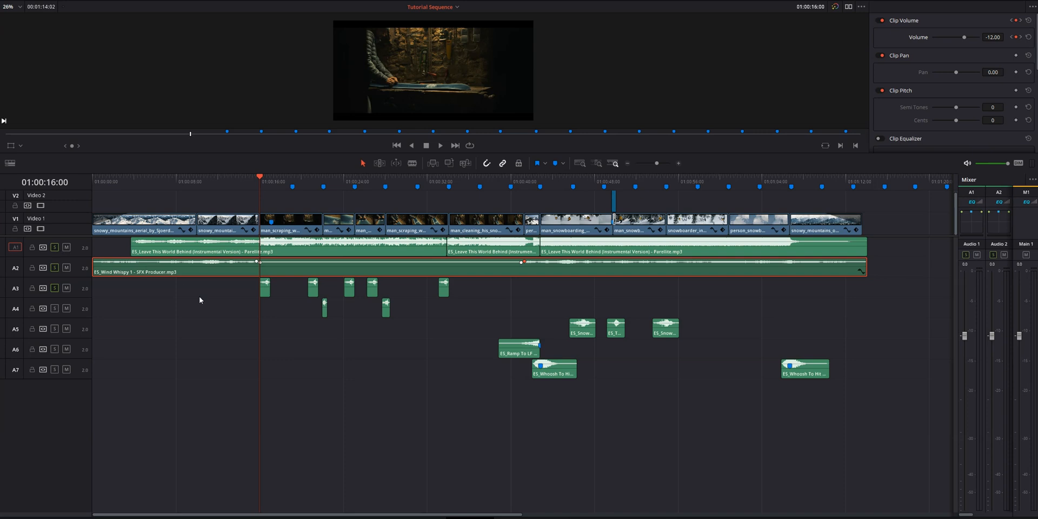
click(303, 181)
key(space)
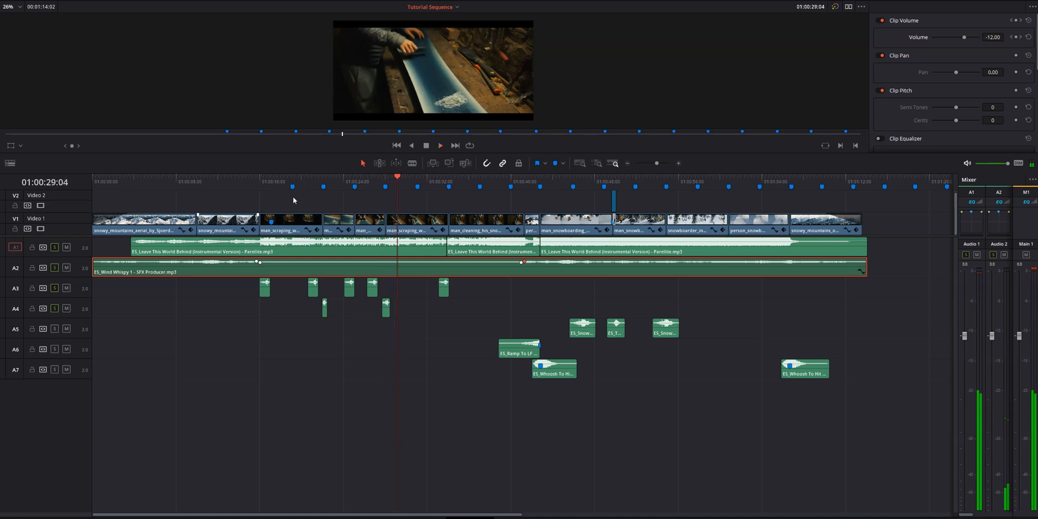
Mute the music track A1 and play the snowboarding section to check the wind and sound effects
click(66, 247)
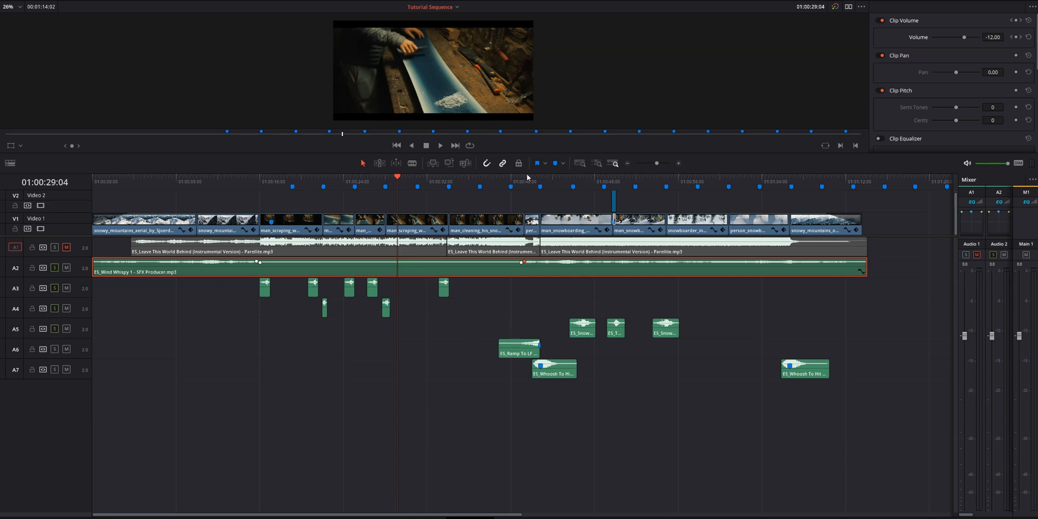
click(553, 182)
key(space)
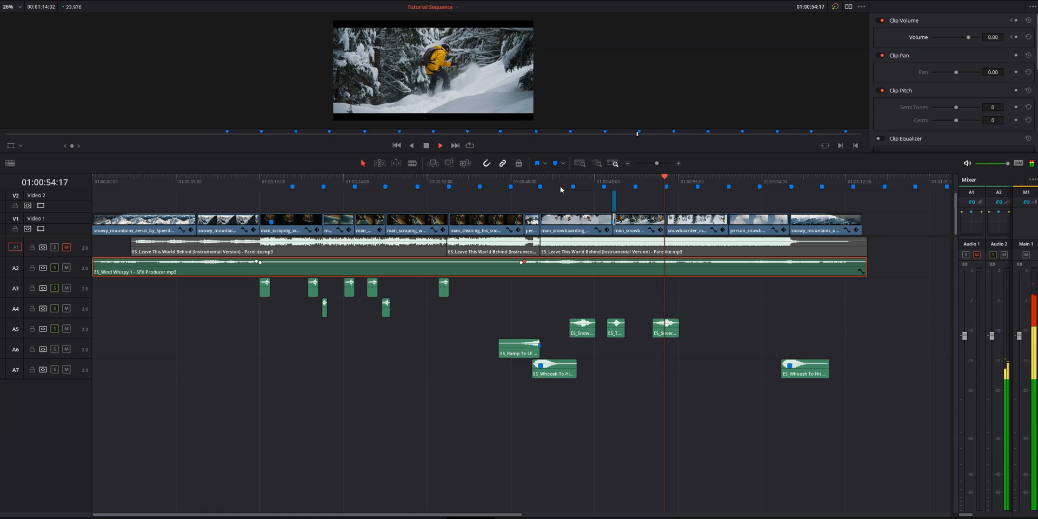
key(space)
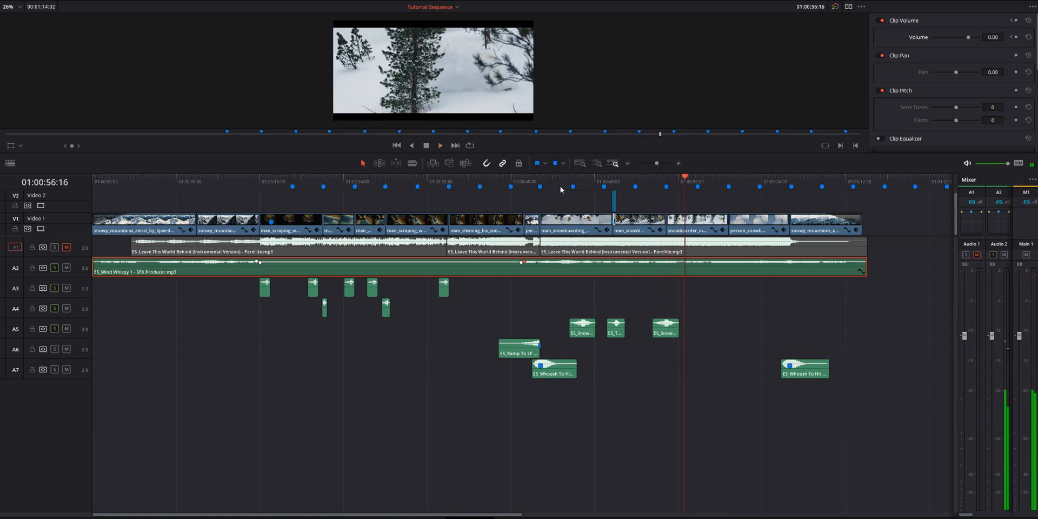
Move the middle sound effect clip on track A5 straight down to track A6, keeping its timing
click(609, 332)
click(615, 336)
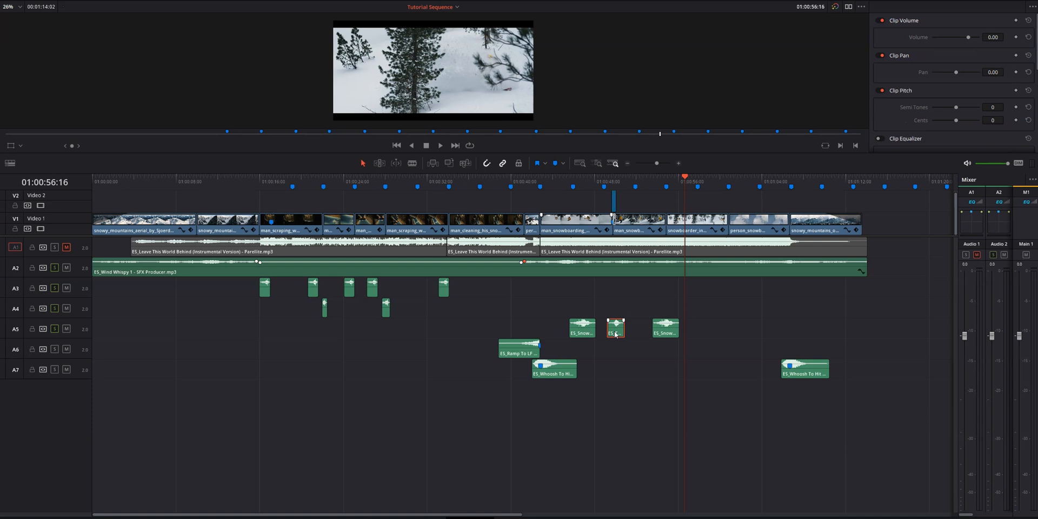
drag(616, 334, 615, 354)
Play the snowboarding section around the sound effect clip moved to A6
click(615, 183)
key(space)
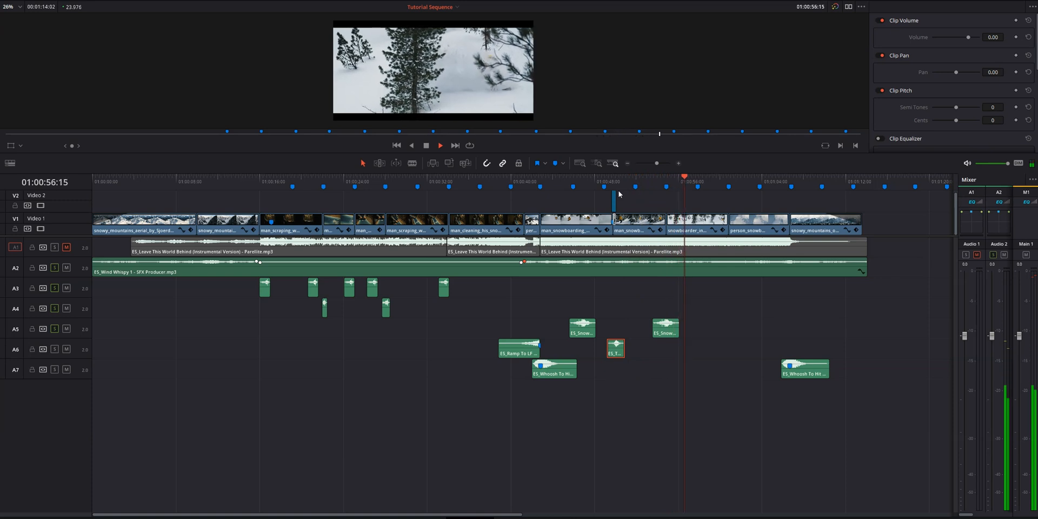
key(space)
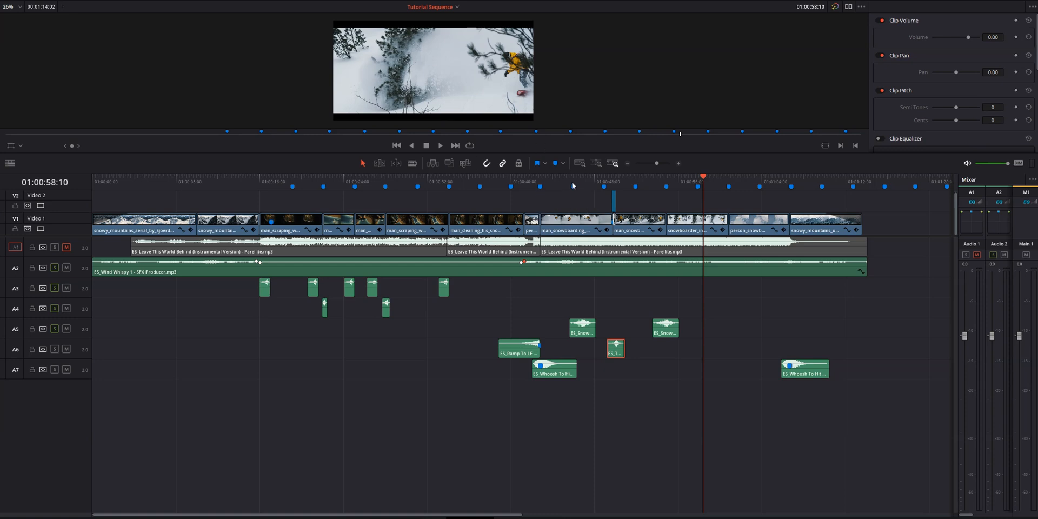
key(space)
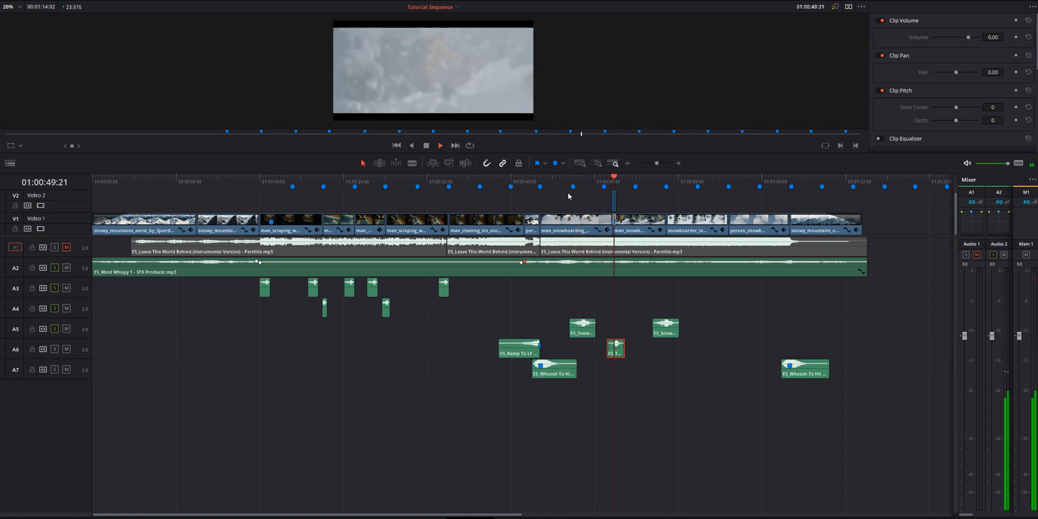
key(space)
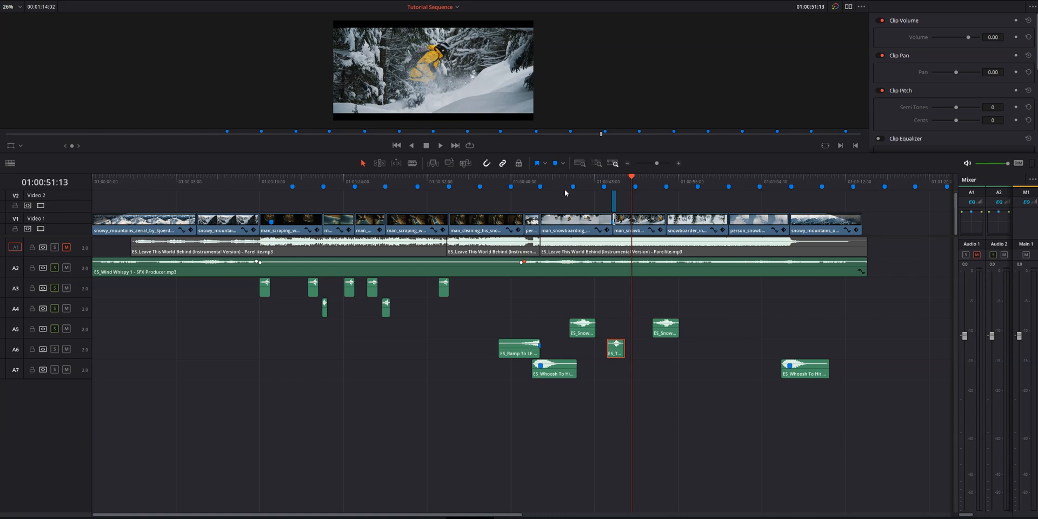
Play the snowboarding section across the sound effects on tracks A5 and A6 to compare them with the wind
click(600, 183)
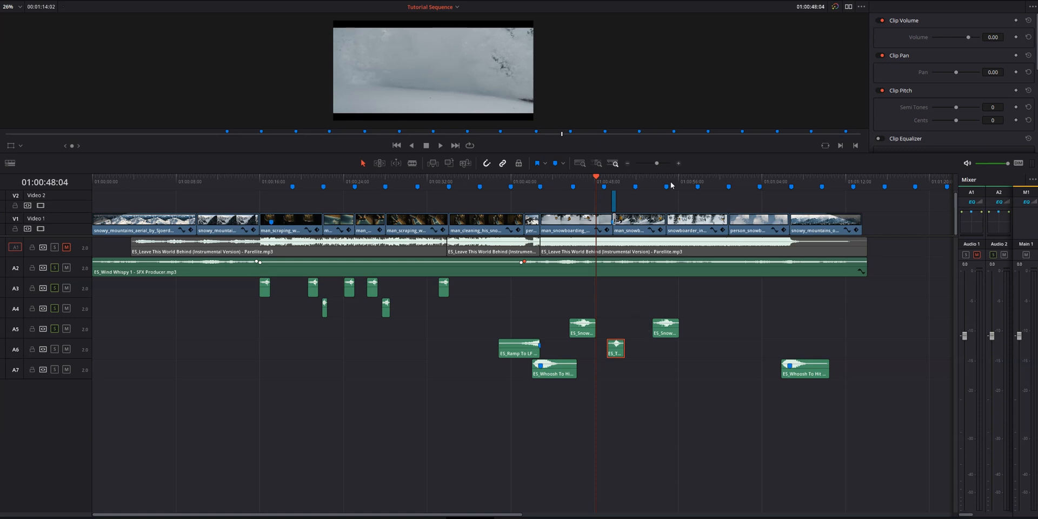
key(space)
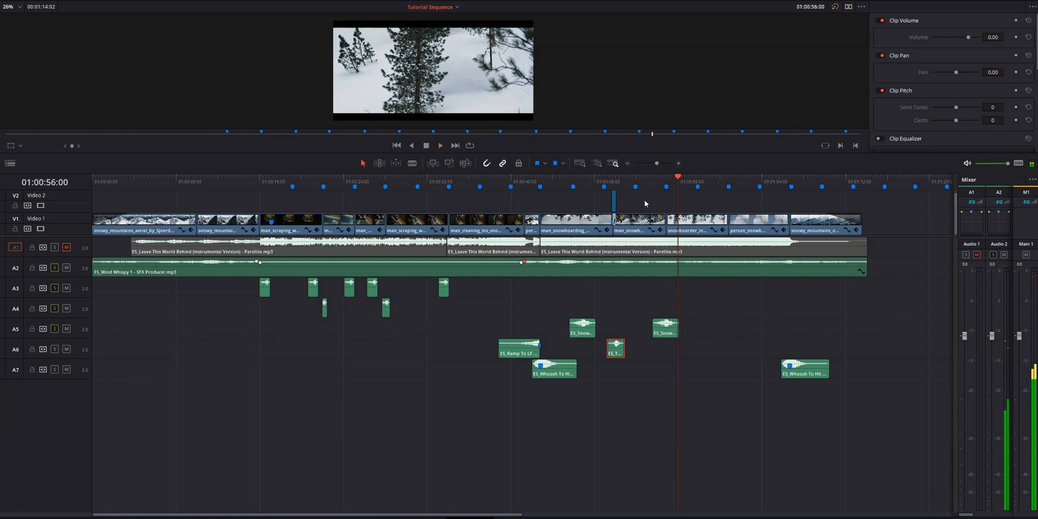
click(659, 334)
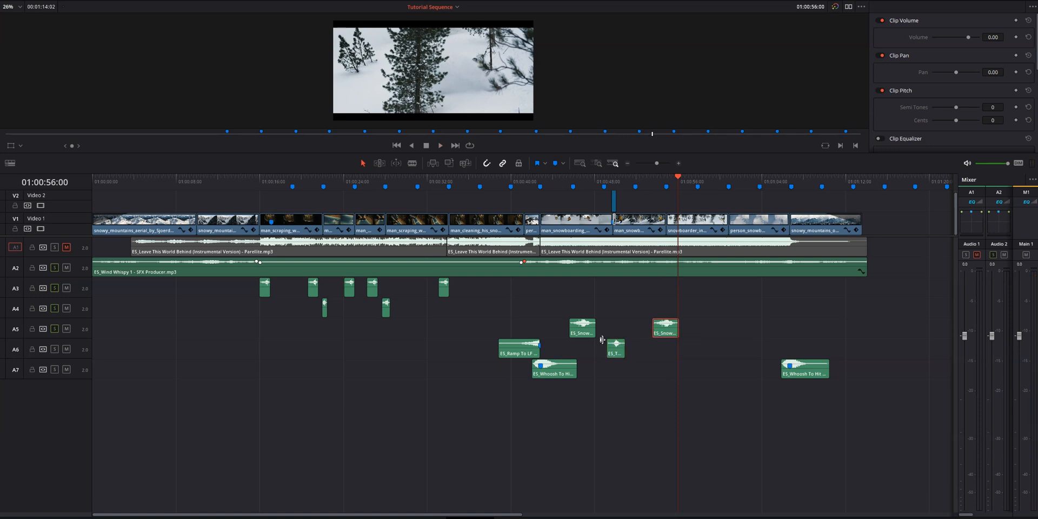
click(567, 179)
key(space)
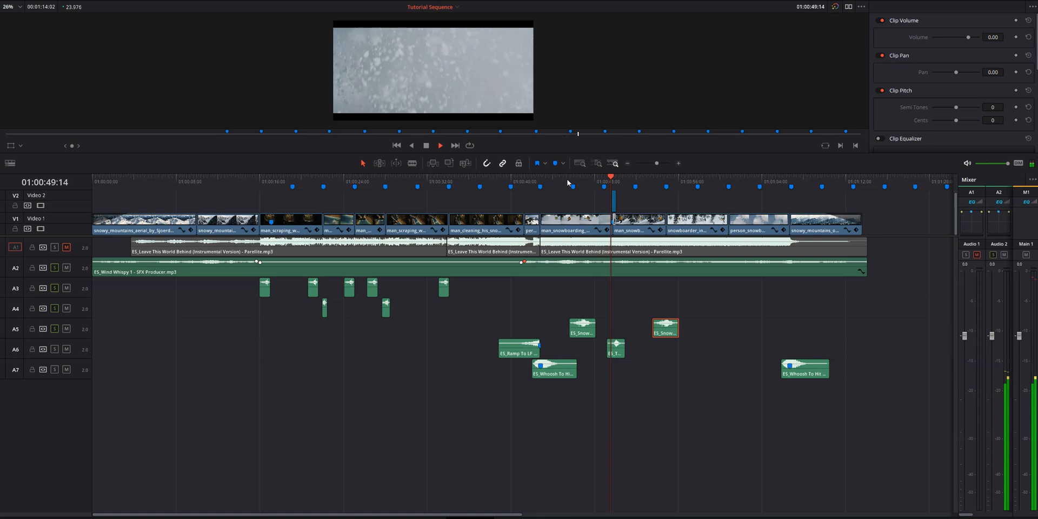
Select the last snow sound effect on track A5 and play the section underneath it to check its level
click(581, 336)
click(663, 339)
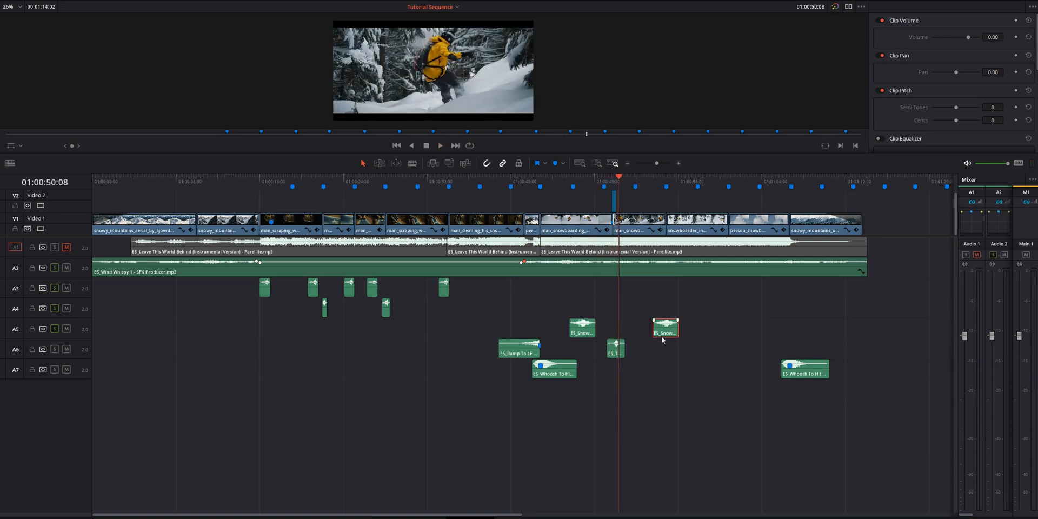
click(660, 185)
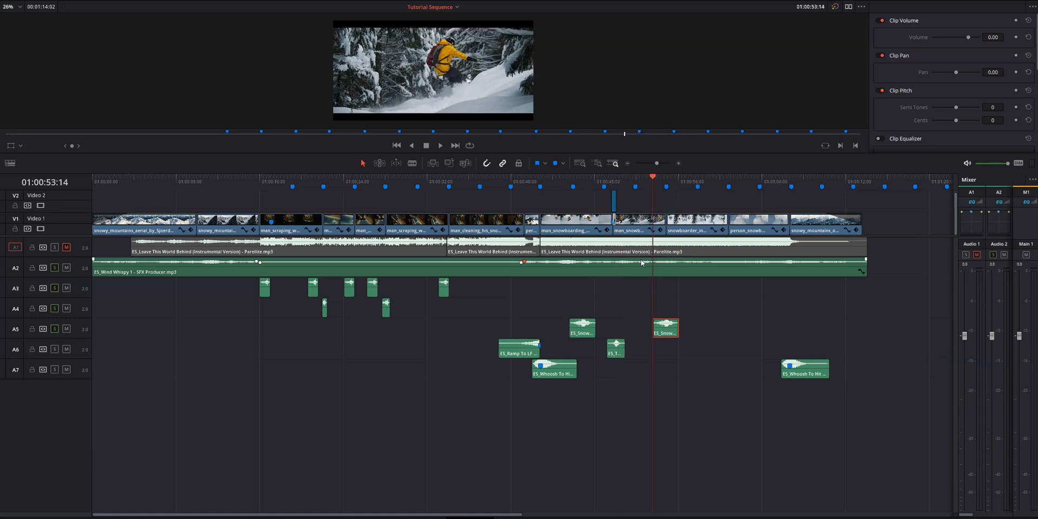
key(space)
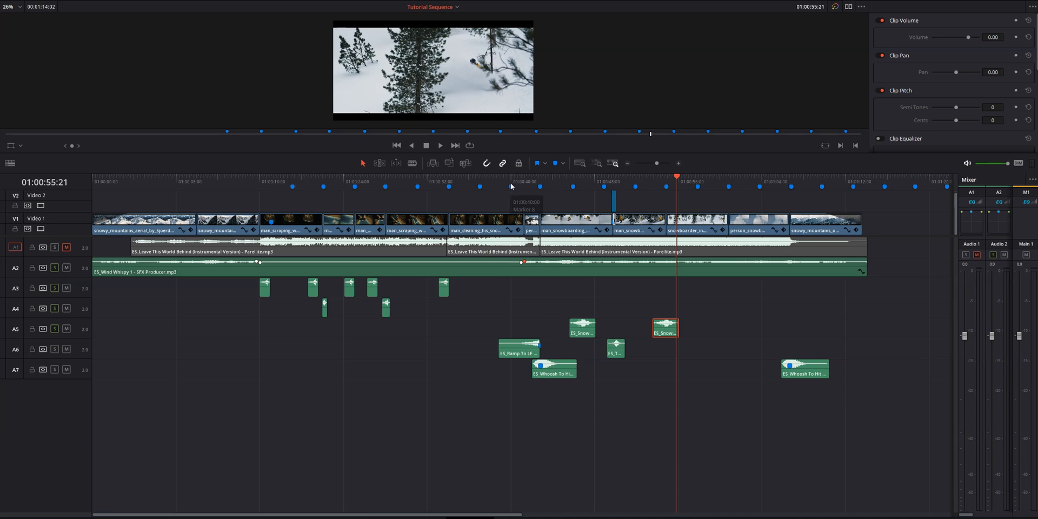
Set the second A6 sound effect clip's volume to 3.00 and play from the end of the workshop section into the snowboarding
click(493, 183)
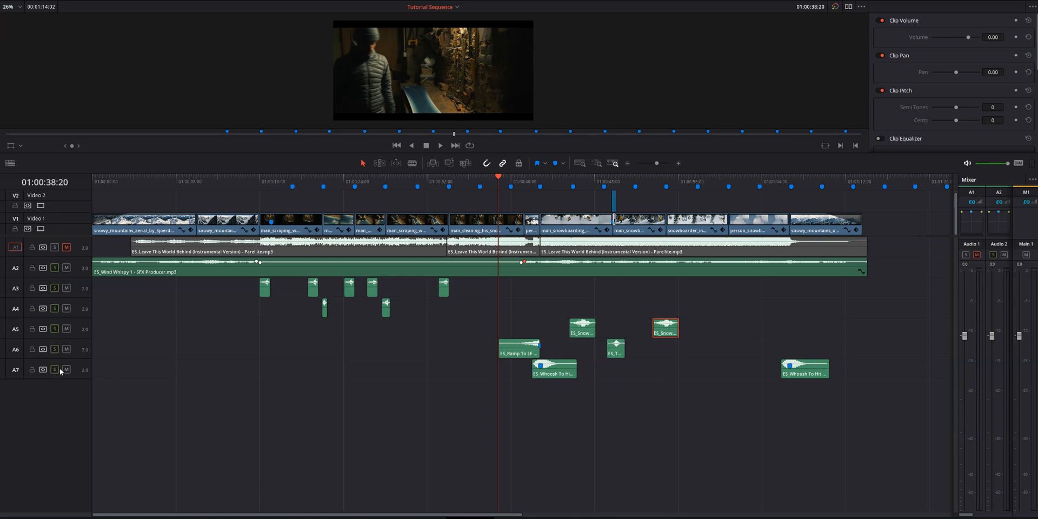
key(space)
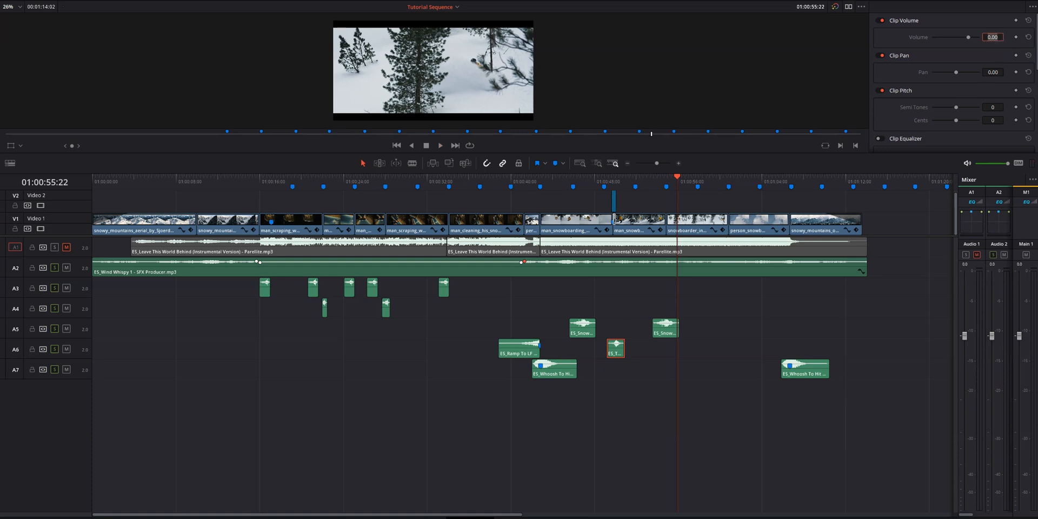
click(506, 184)
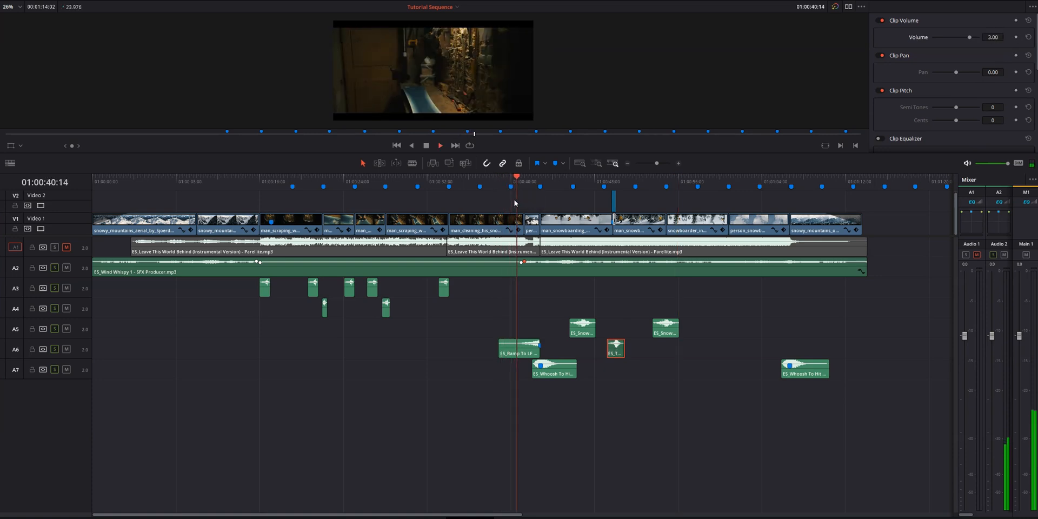